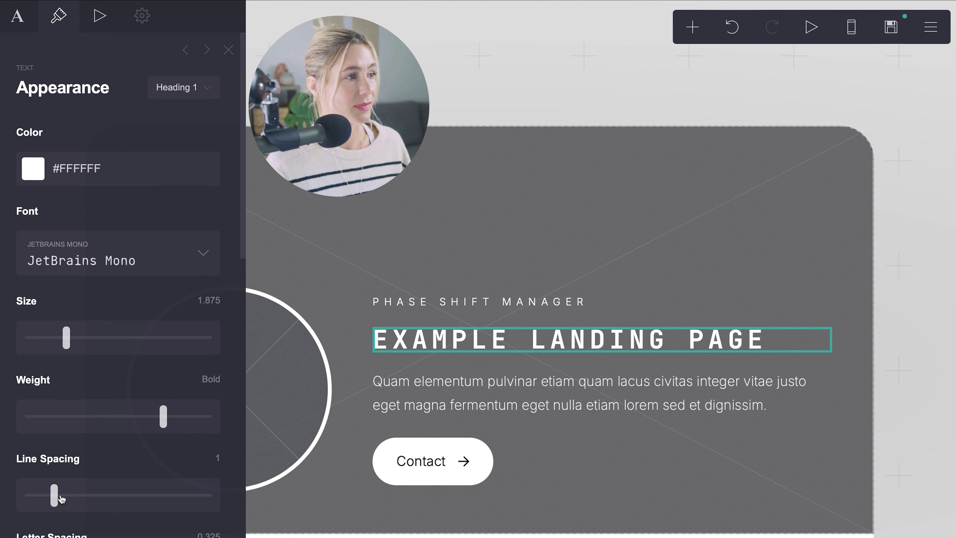
# Set the heading's line spacing to 1.25 and its on-visible animation to Pop In
pyautogui.scroll(-2, 107, 520)
pyautogui.scroll(-2, 106, 507)
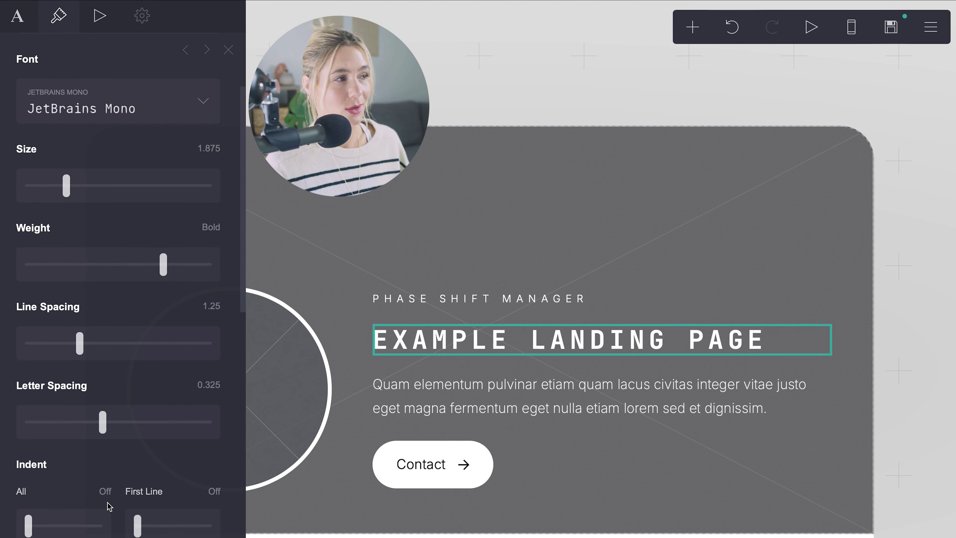
pyautogui.scroll(4, 109, 506)
pyautogui.click(100, 16)
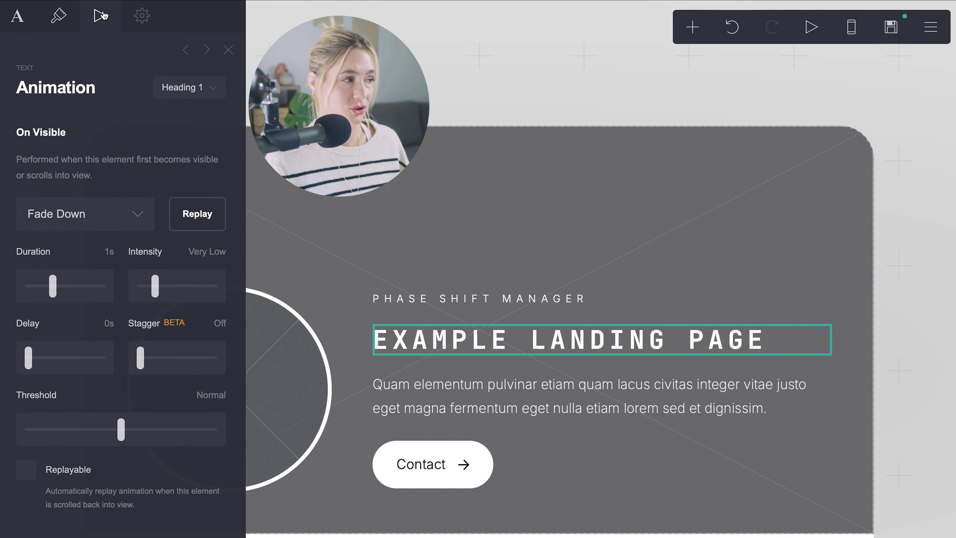
pyautogui.click(60, 227)
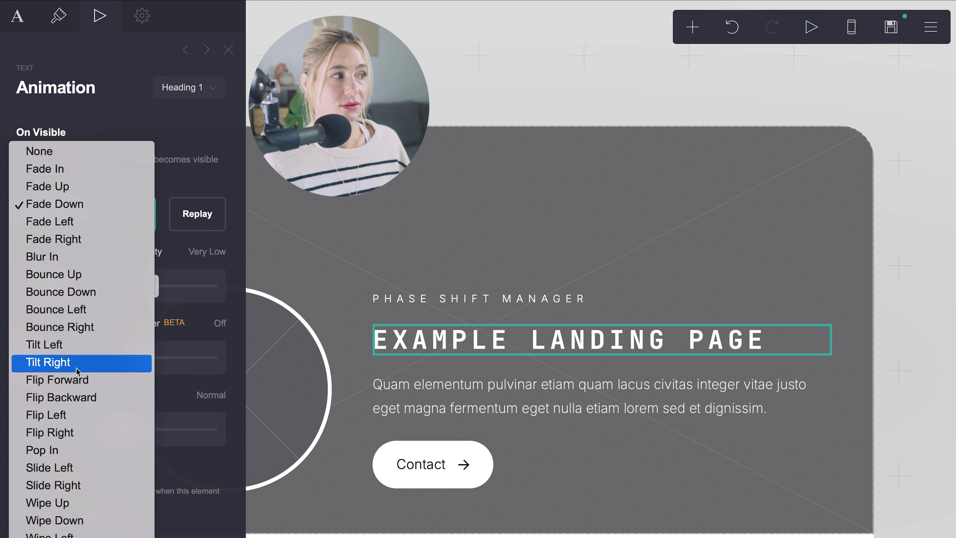
pyautogui.click(69, 453)
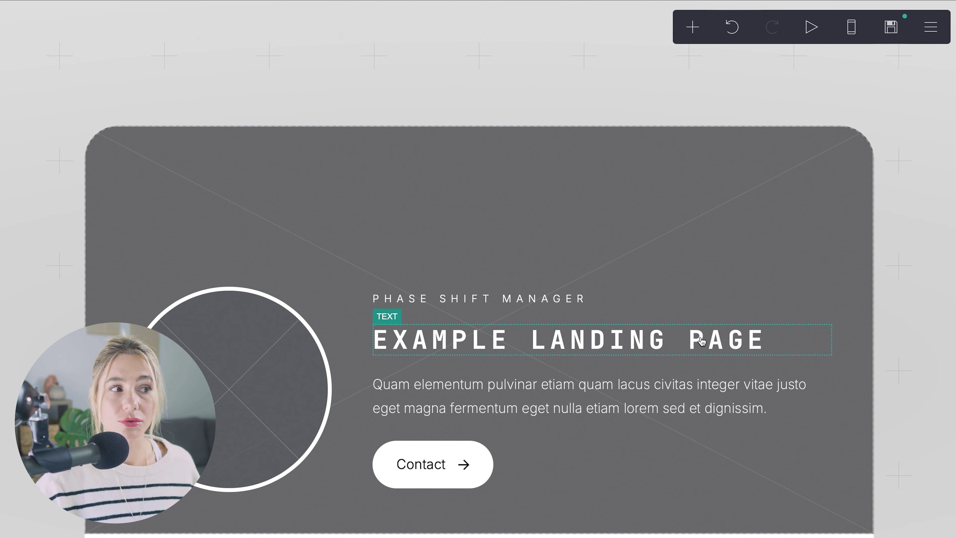
# Examine the avatar image's upload, appearance and animation settings without replacing the picture
pyautogui.click(604, 156)
pyautogui.click(292, 416)
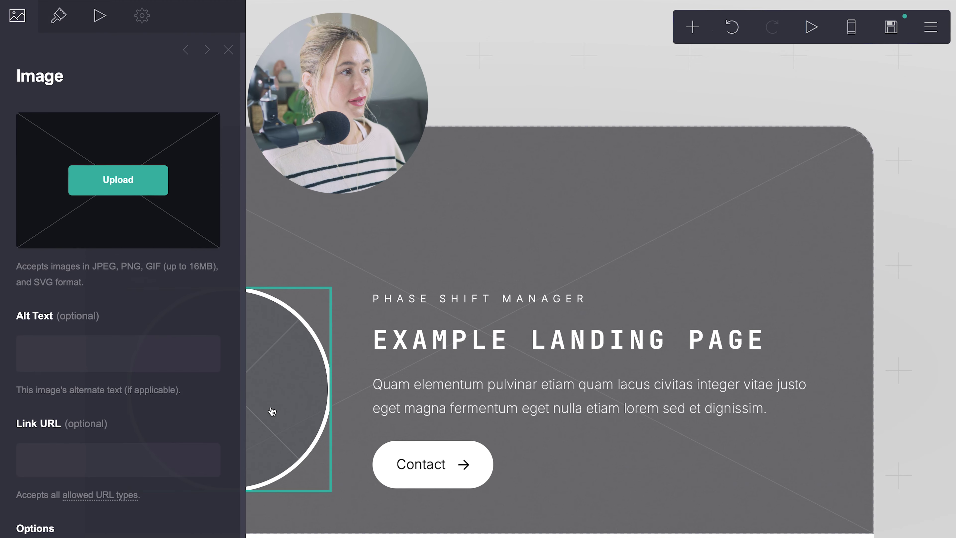
pyautogui.click(124, 174)
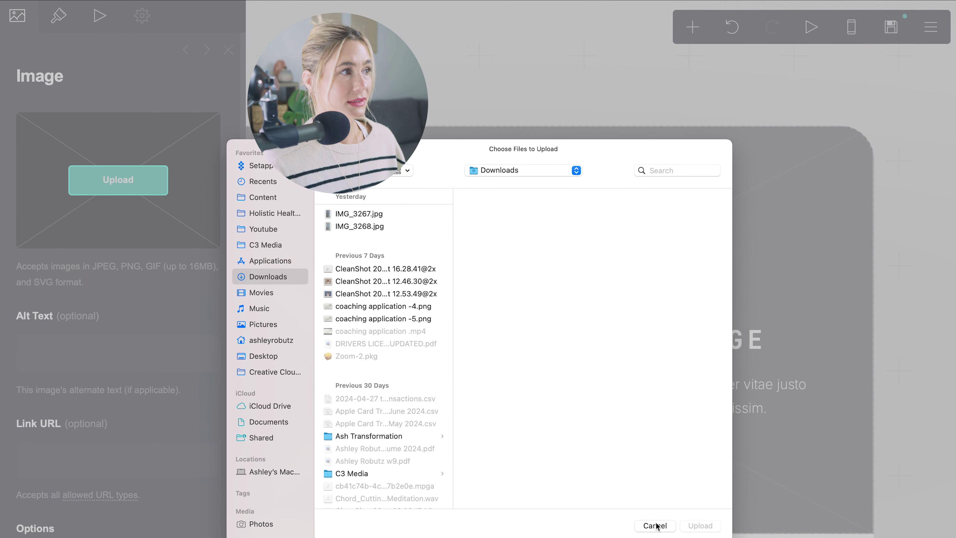
pyautogui.click(655, 525)
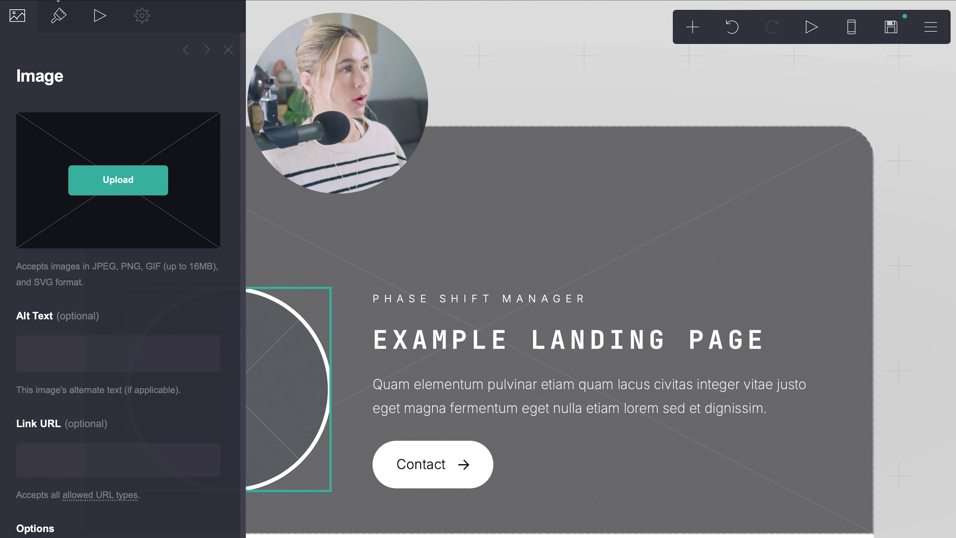
pyautogui.click(59, 17)
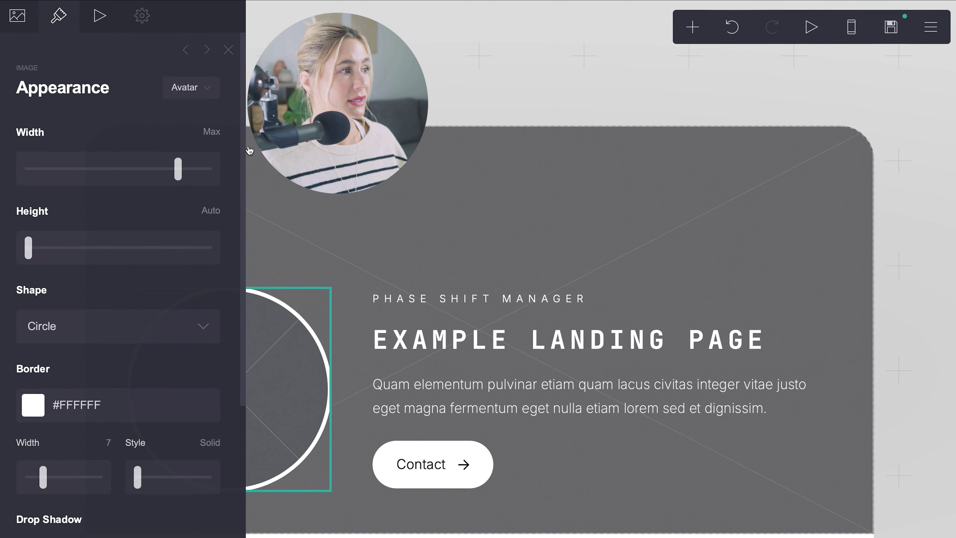
pyautogui.click(100, 16)
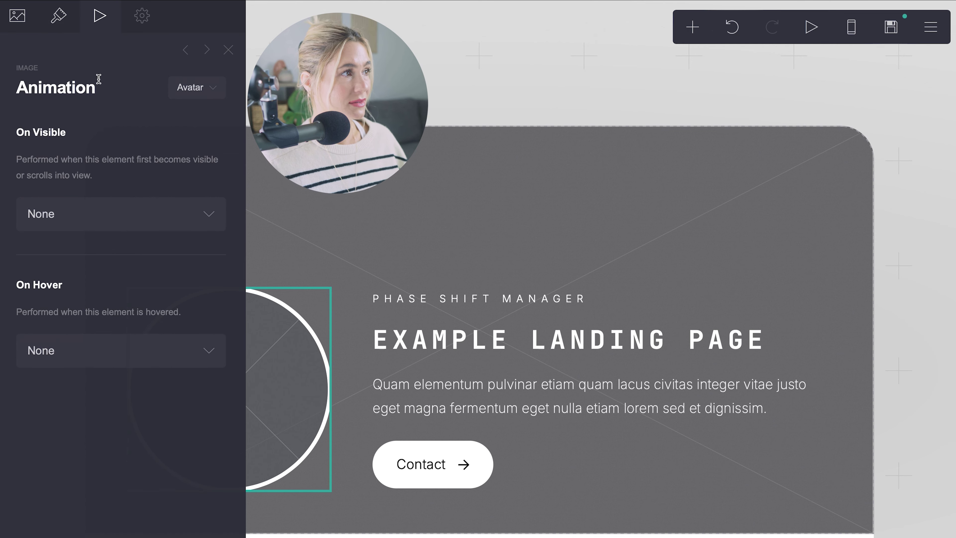
pyautogui.click(228, 49)
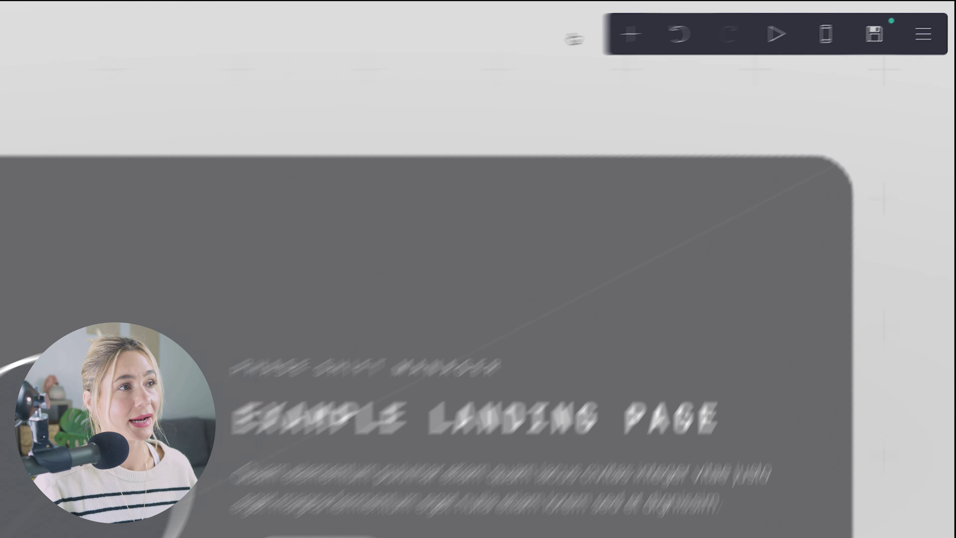
# Add an image element to the page and restyle the avatar image as a square with a thicker white border
pyautogui.click(692, 27)
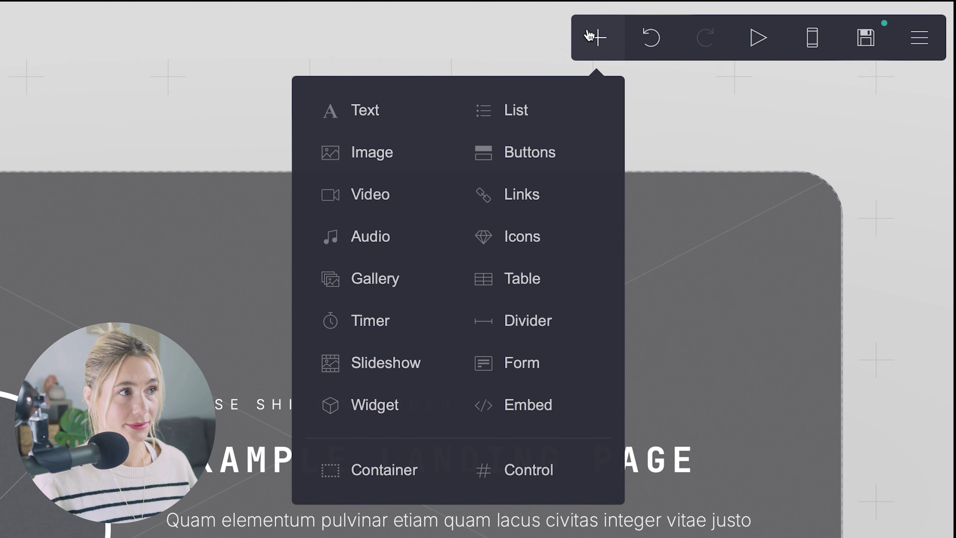
pyautogui.click(335, 156)
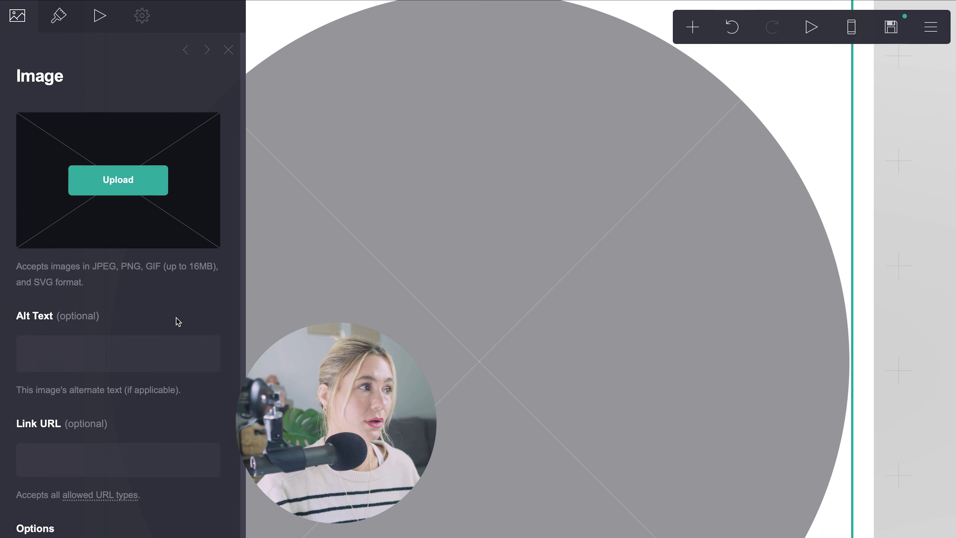
pyautogui.click(58, 16)
pyautogui.click(99, 17)
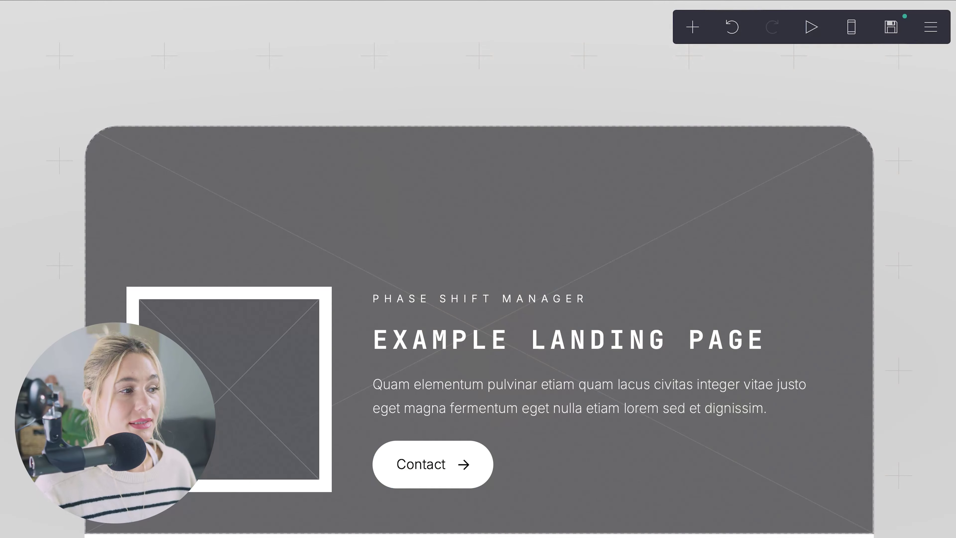
# Add a video element below the social icons and review its upload, playback, appearance and animation options
pyautogui.click(693, 28)
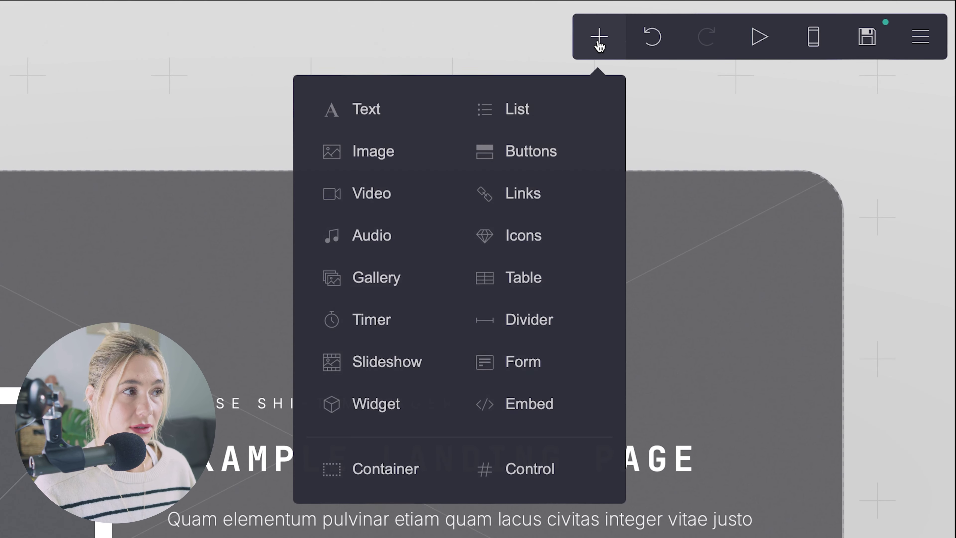
pyautogui.click(344, 193)
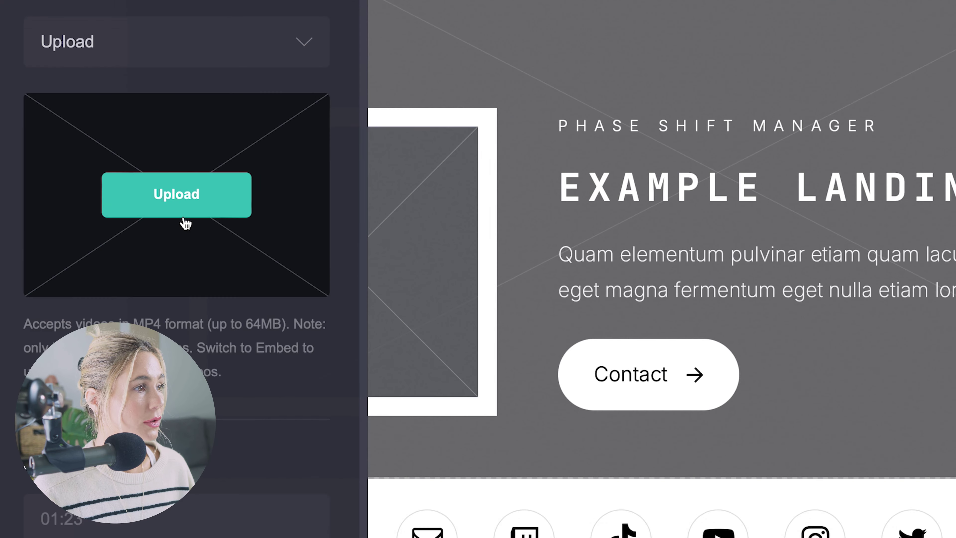
pyautogui.click(183, 212)
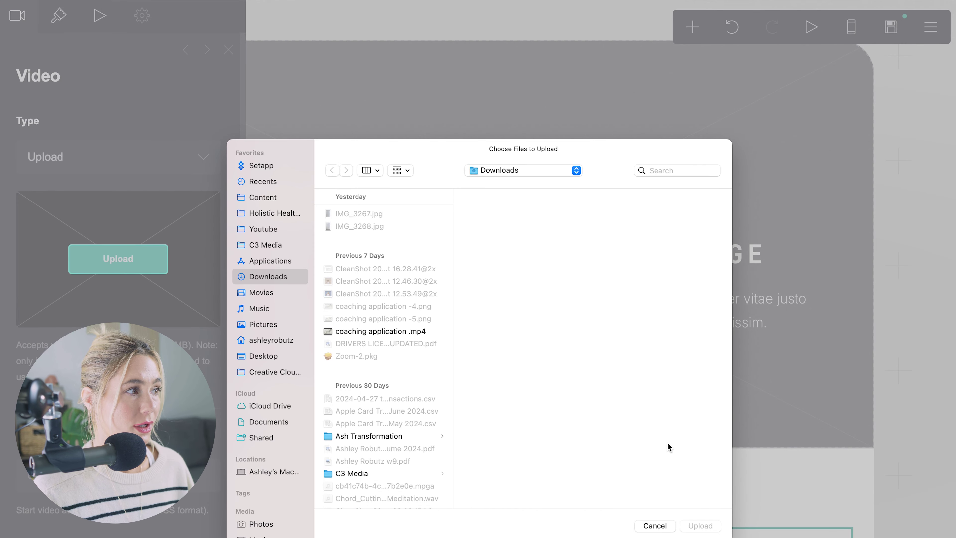
pyautogui.click(656, 528)
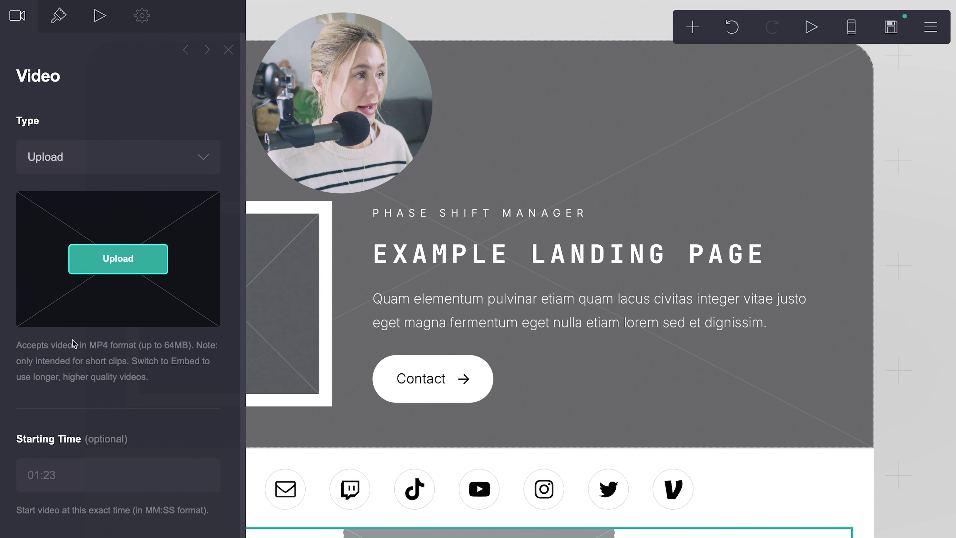
pyautogui.scroll(-3, 109, 344)
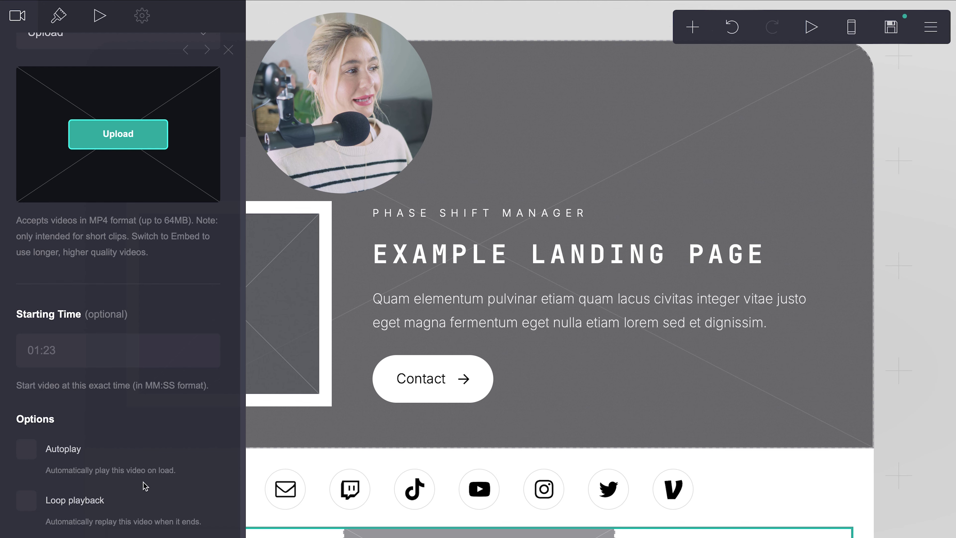
pyautogui.click(68, 23)
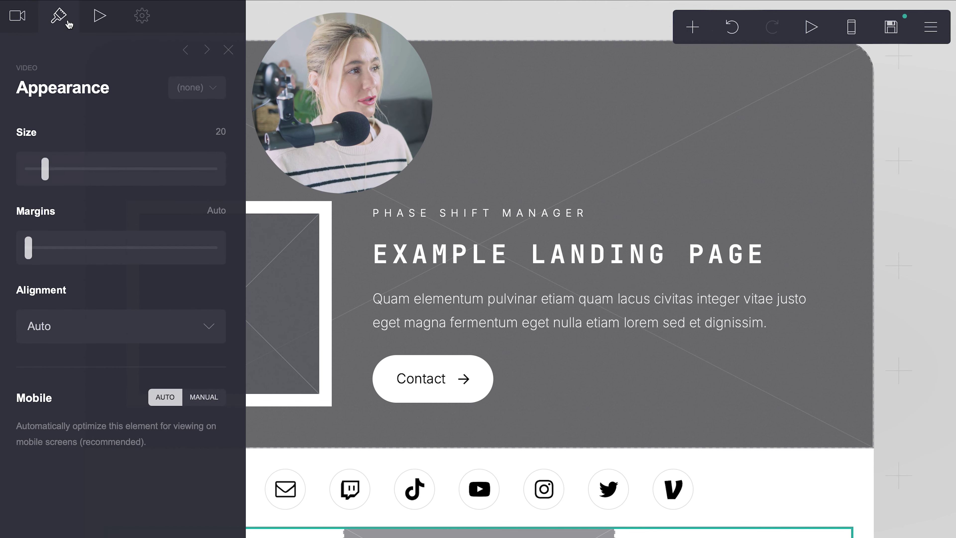
pyautogui.click(94, 16)
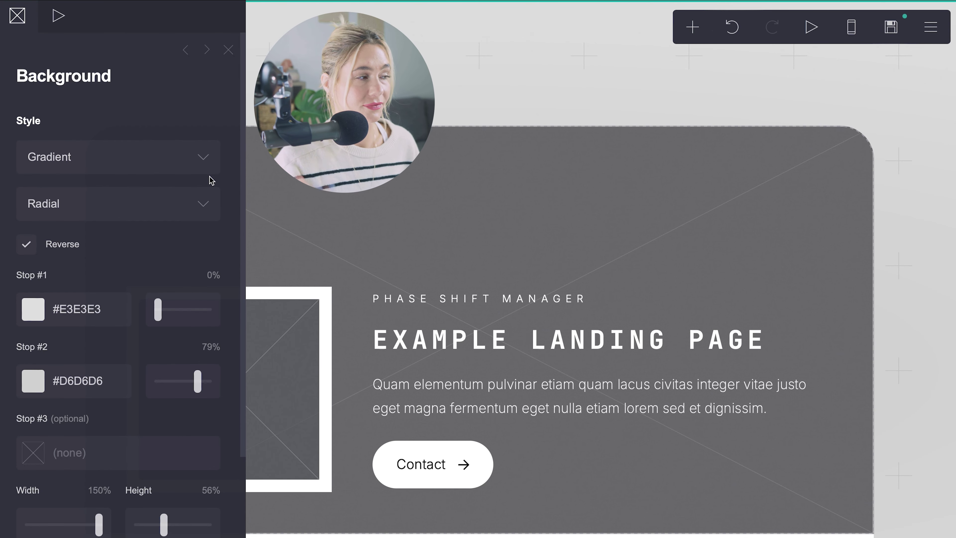
# Try the Image style for the page background, and return it to Gradient
pyautogui.click(161, 166)
pyautogui.click(157, 162)
pyautogui.click(155, 152)
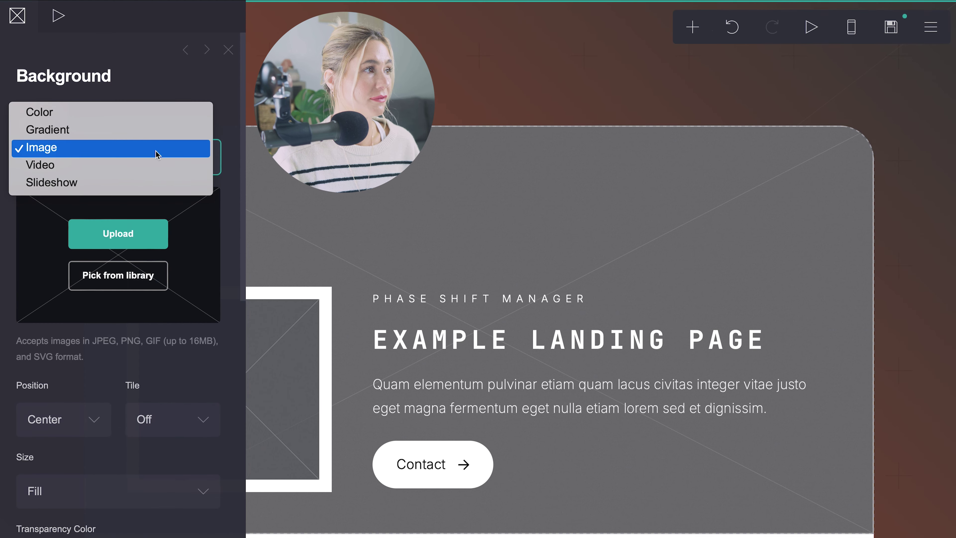
pyautogui.click(155, 132)
# Change the page background's gradient to Conic and recolor stop #1 to a muted mauve
pyautogui.click(143, 203)
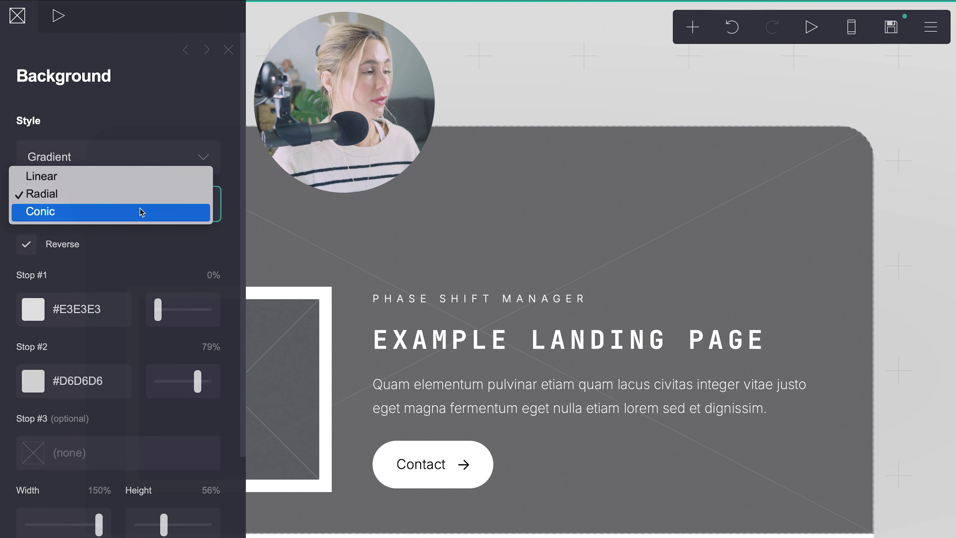
pyautogui.click(142, 212)
pyautogui.click(35, 305)
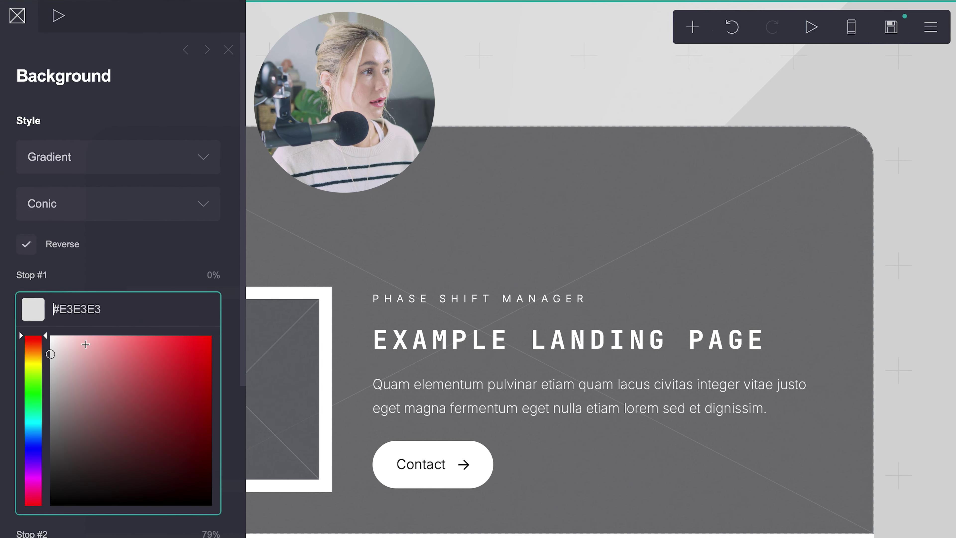
pyautogui.moveTo(39, 352); pyautogui.dragTo(40, 377)
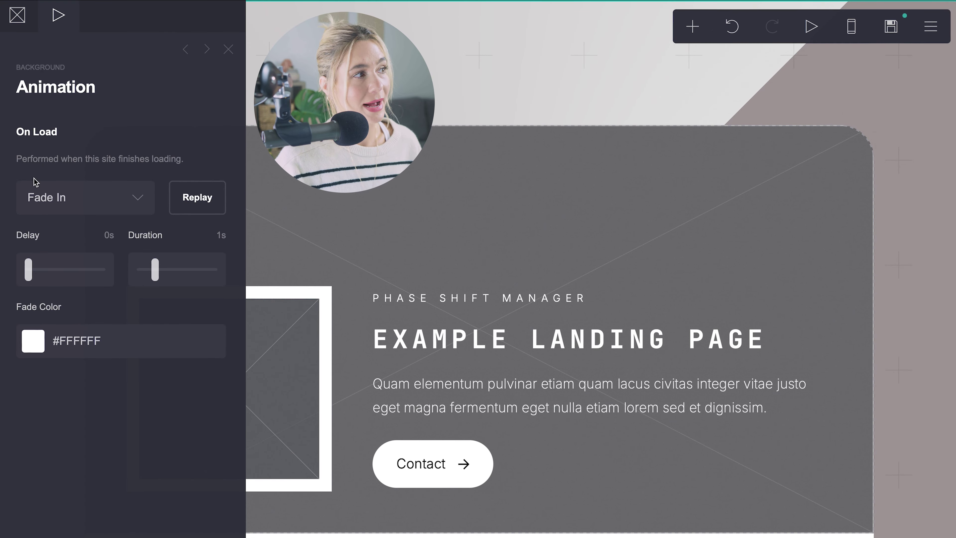
# Set the page background's on-load animation to None
pyautogui.click(88, 194)
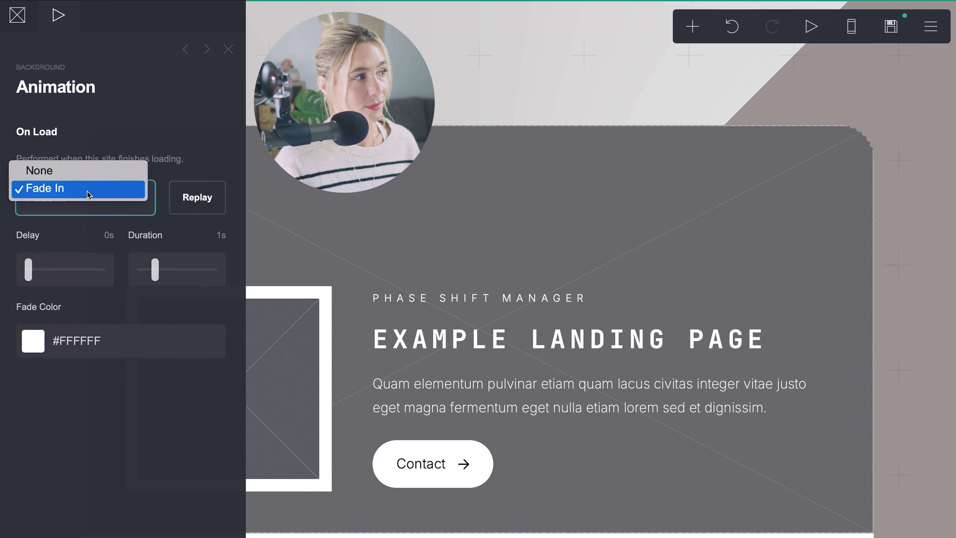
pyautogui.click(92, 170)
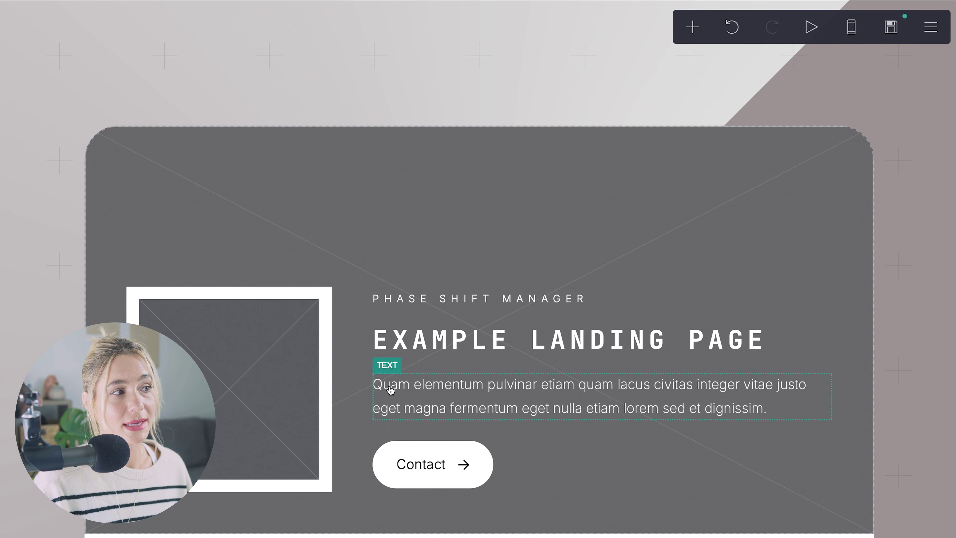
pyautogui.click(433, 464)
pyautogui.click(606, 60)
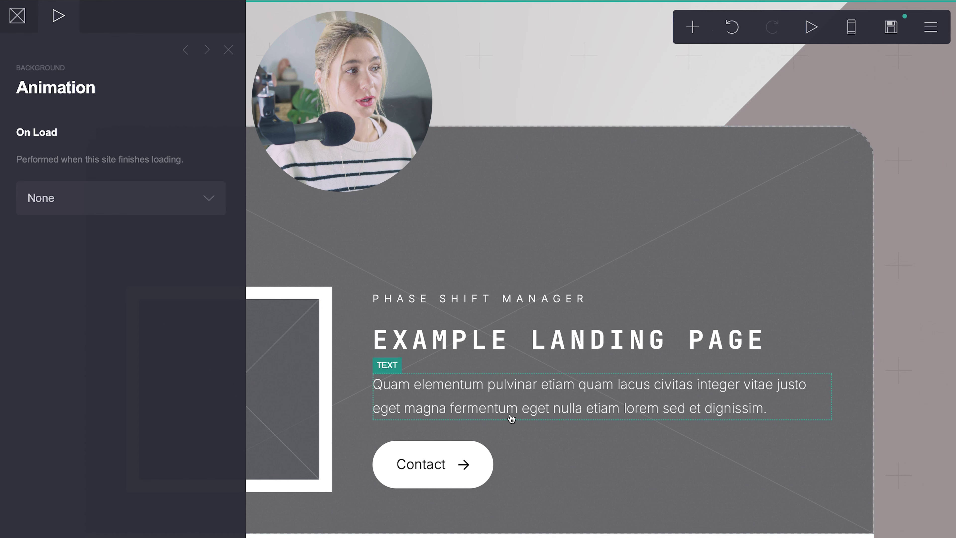
# Relabel the Contact button as Buy Now and change its icon to Arrow Right
pyautogui.click(437, 471)
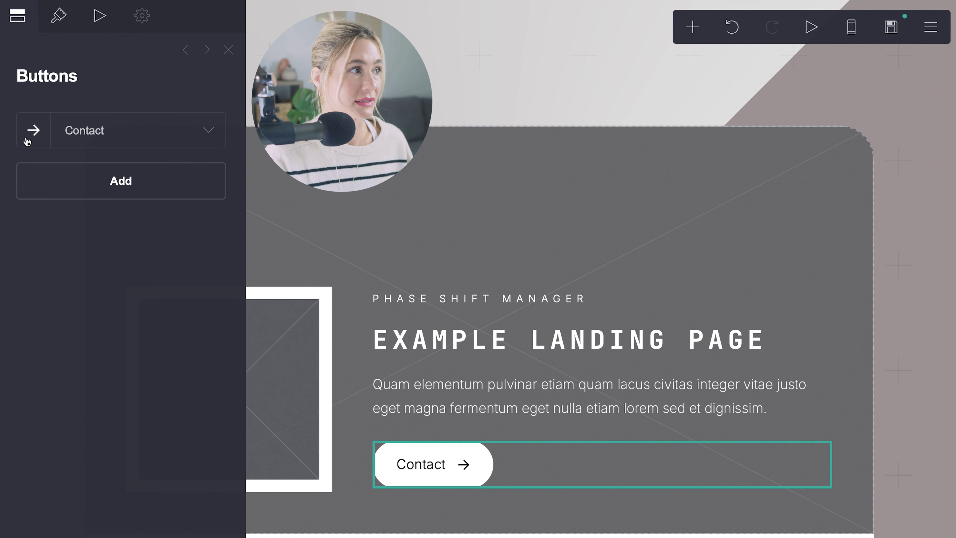
pyautogui.click(52, 134)
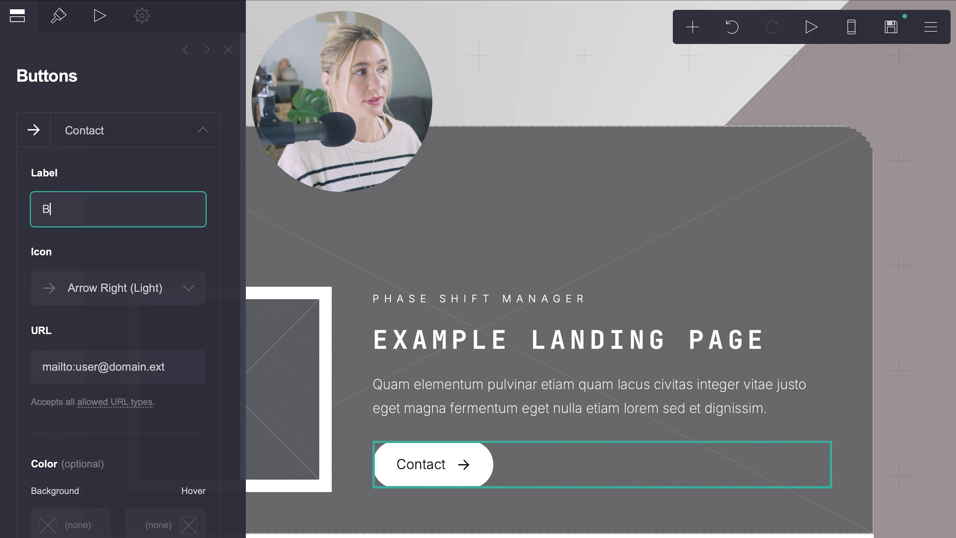
pyautogui.click(128, 290)
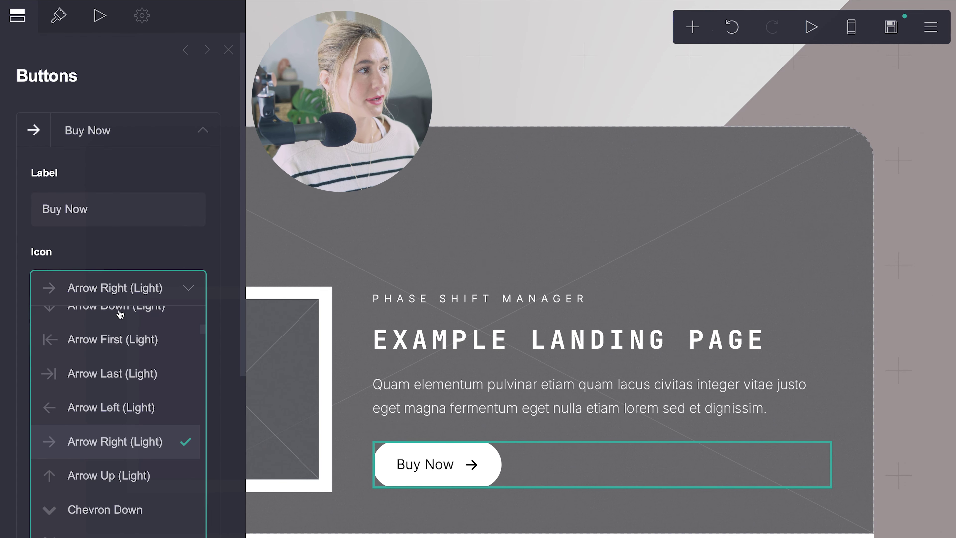
pyautogui.click(127, 349)
pyautogui.click(118, 288)
pyautogui.click(113, 340)
# Review the Buy Now button's URL, appearance and animation settings
pyautogui.doubleClick(175, 370)
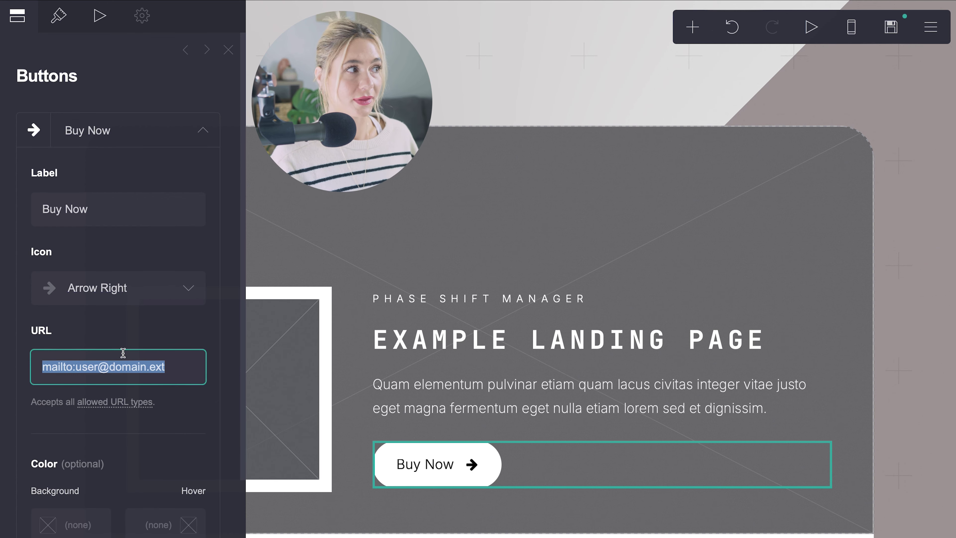
pyautogui.click(58, 16)
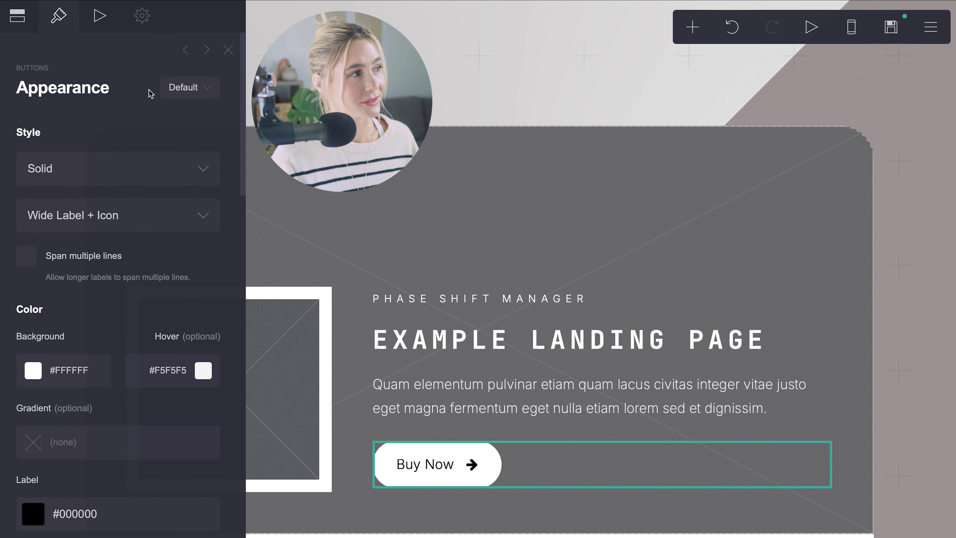
pyautogui.click(99, 19)
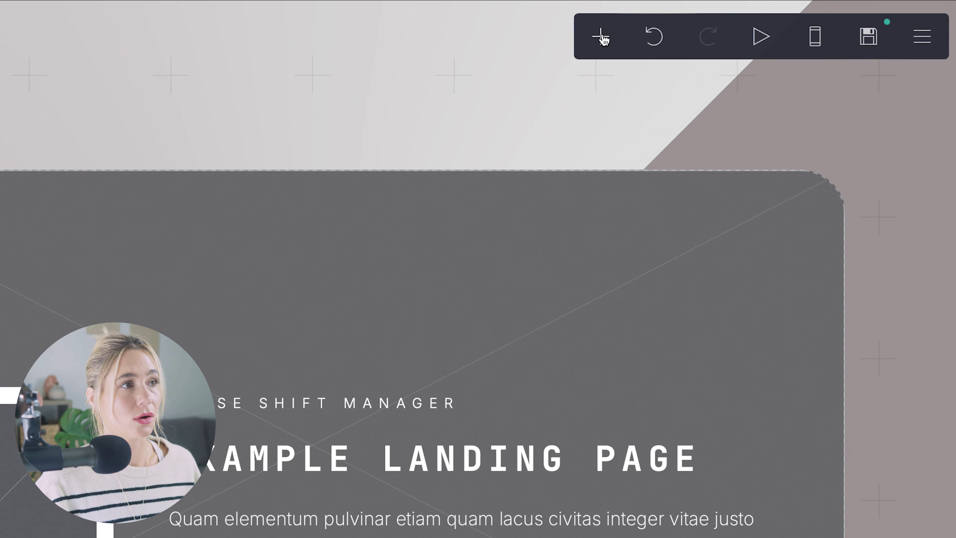
# Add another Buttons element to the page
pyautogui.click(694, 28)
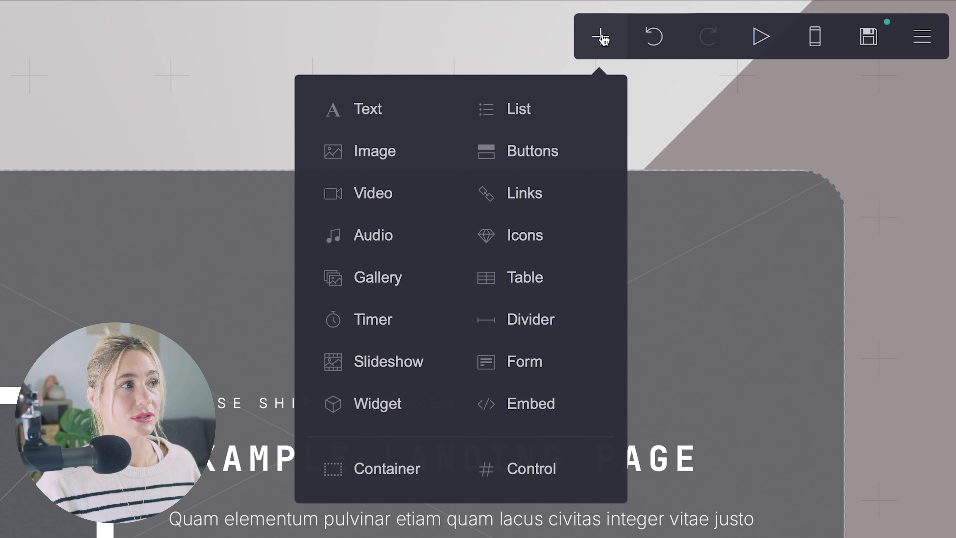
pyautogui.click(530, 146)
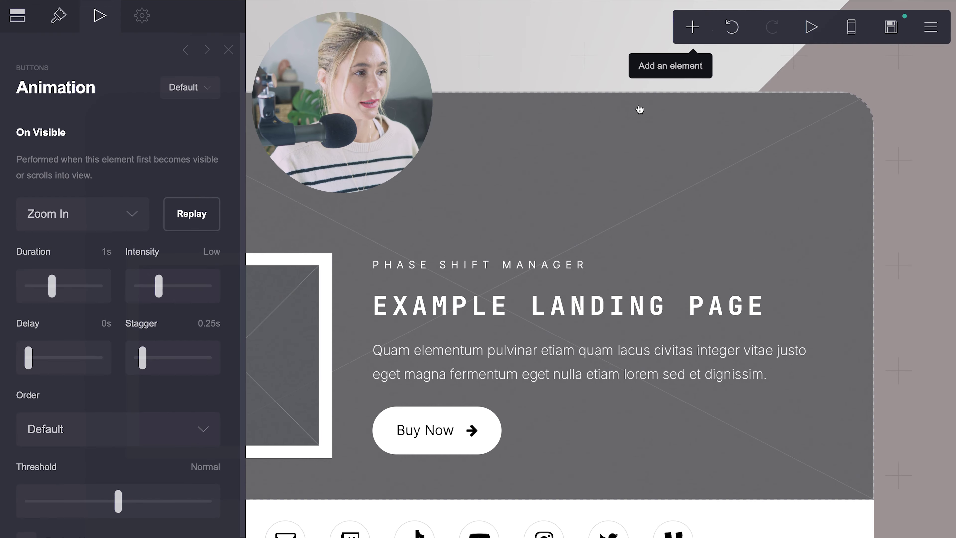